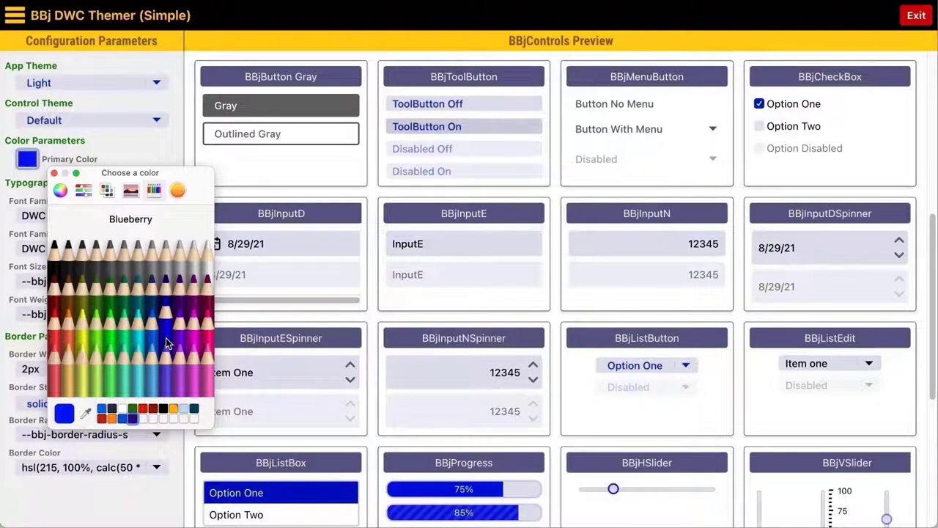
# Step: Pick the light violet pencil in the colour picker as the Primary Color
pyautogui.click(164, 370)
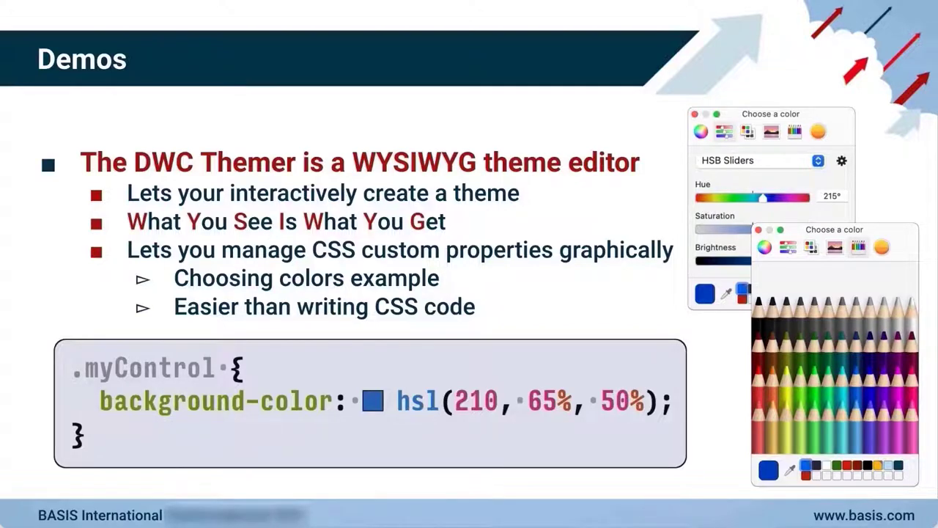
# Step: Advance the slides to reveal the 'CSS properties are categorized' bullet with Colors and Typography
pyautogui.press('Right')
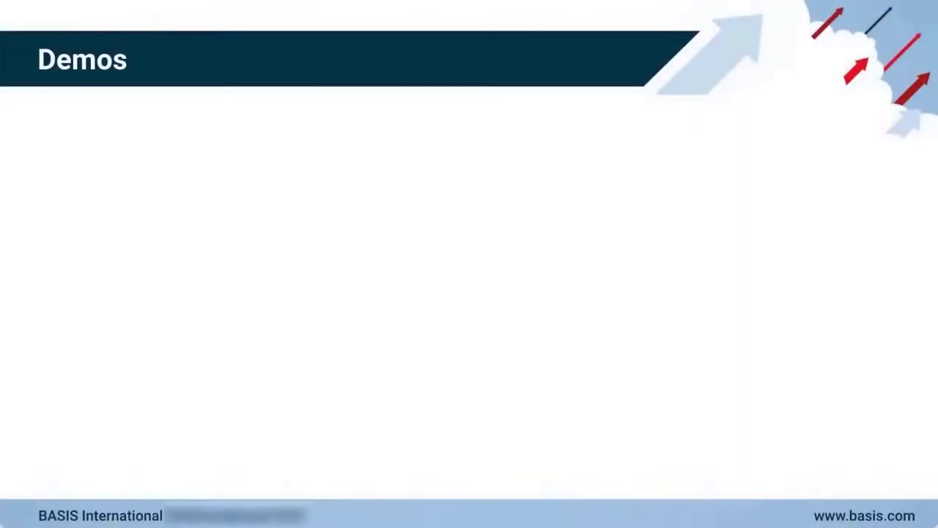
pyautogui.press('Right')
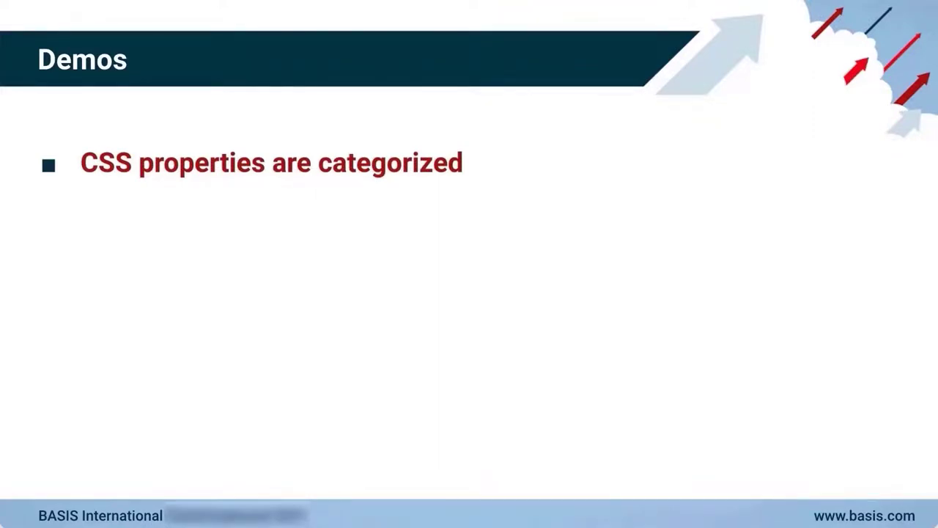
pyautogui.press('Right')
pyautogui.press('Right')
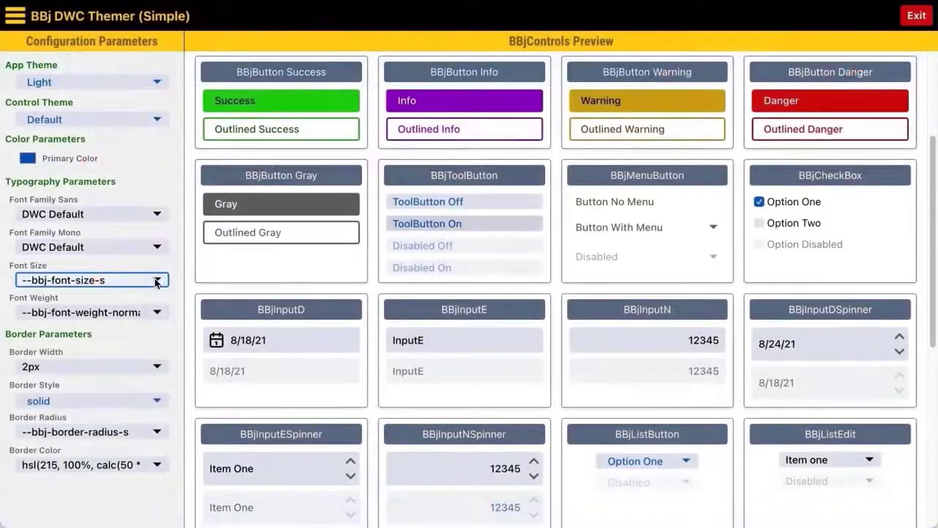
# Step: Try the xxs font size, then the xxxl font size, from the Font Size dropdown
pyautogui.click(156, 280)
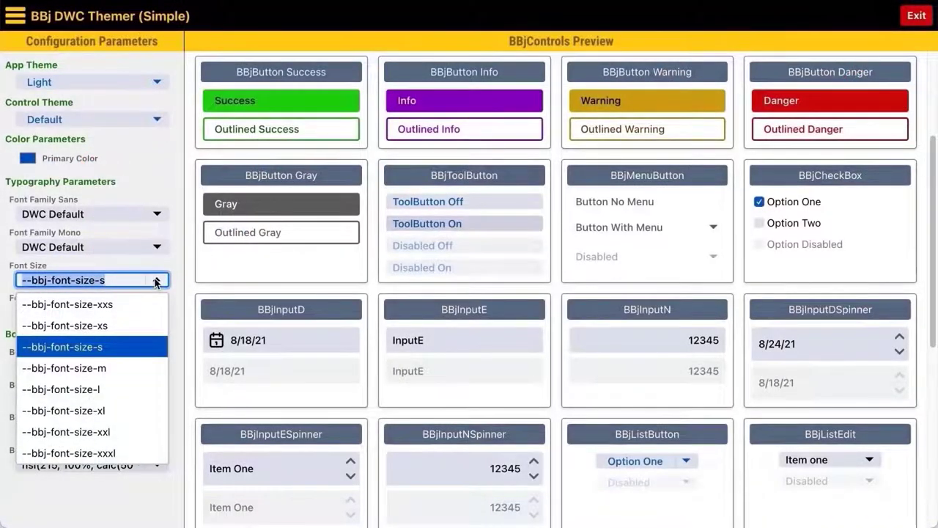
pyautogui.click(103, 304)
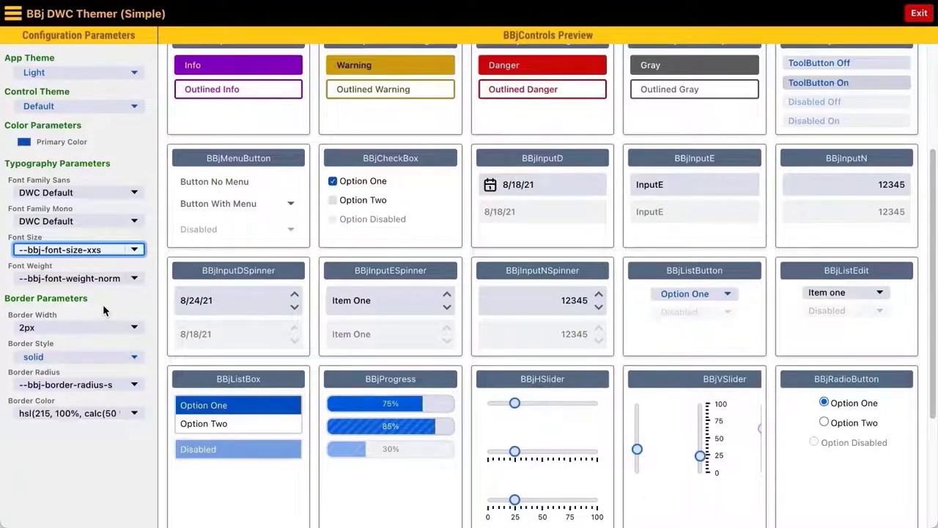
pyautogui.click(135, 250)
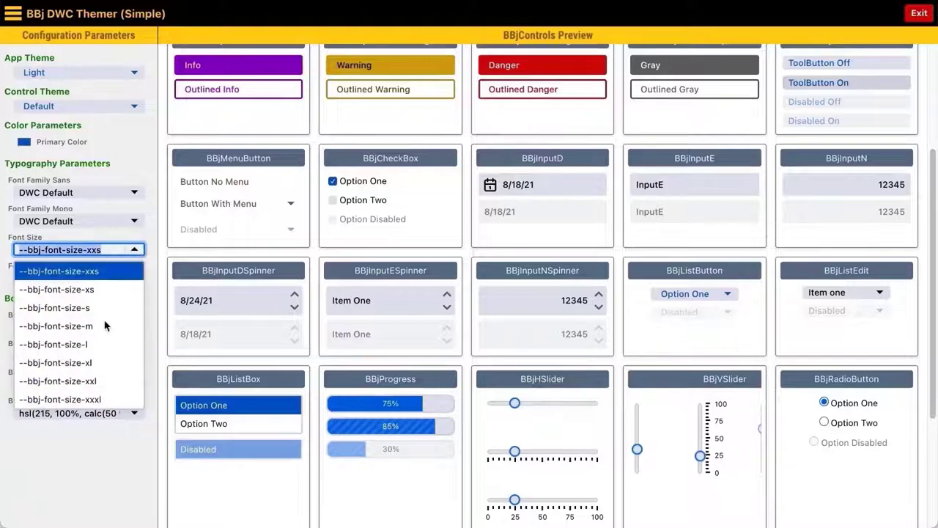
pyautogui.click(76, 399)
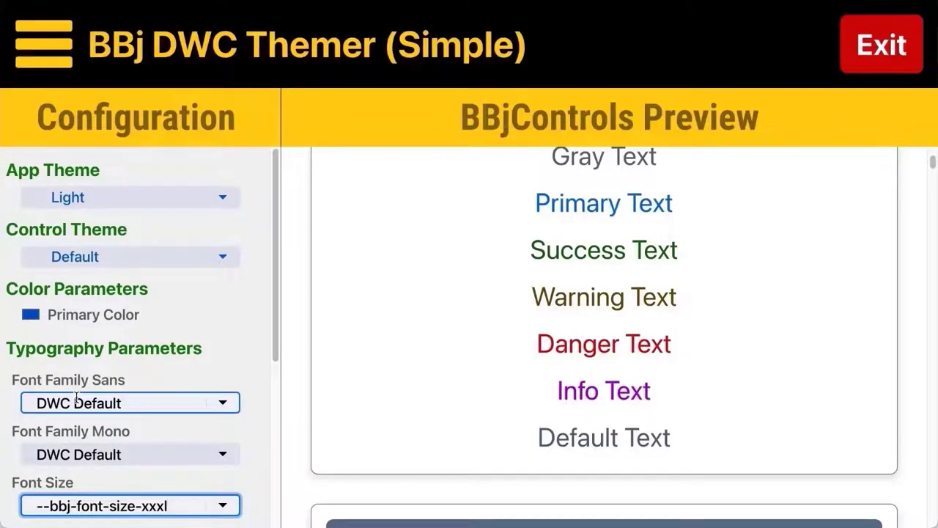
# Step: Replace the Font Size value with 15px, then correct it to 10px and apply
pyautogui.doubleClick(115, 505)
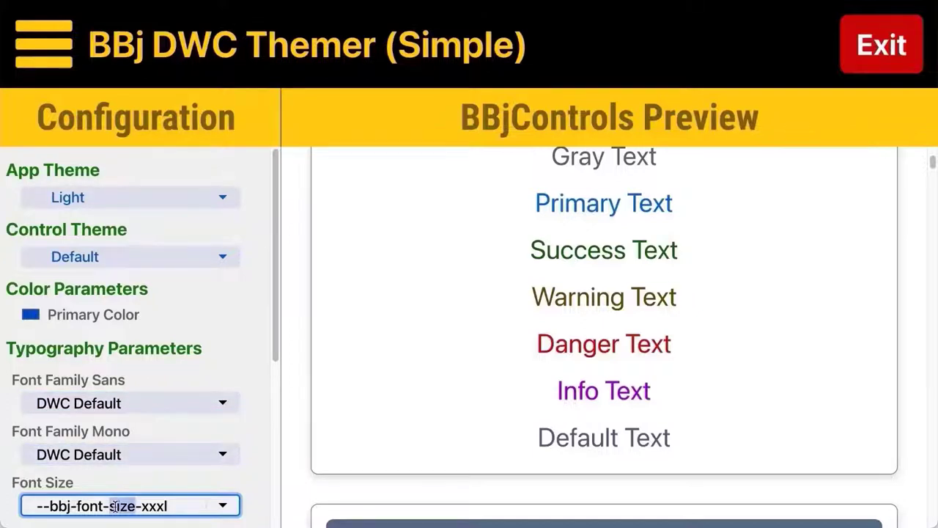
pyautogui.tripleClick(115, 506)
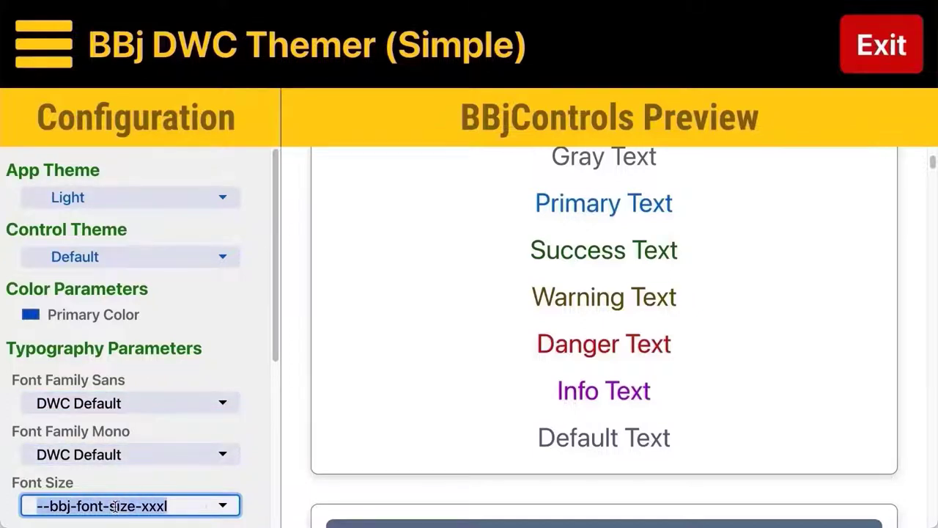
pyautogui.write('15px')
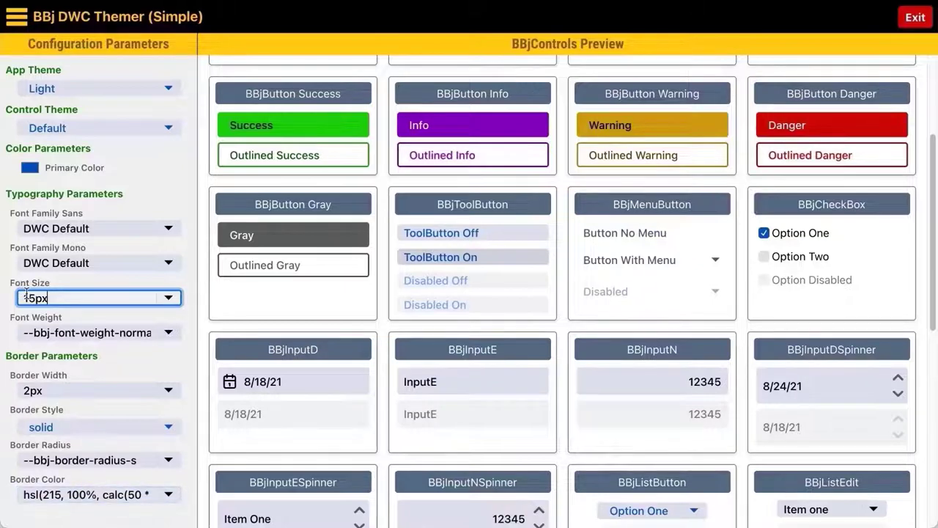
pyautogui.press('BackSpace')
pyautogui.press('BackSpace')
pyautogui.press('BackSpace')
pyautogui.write('0px')
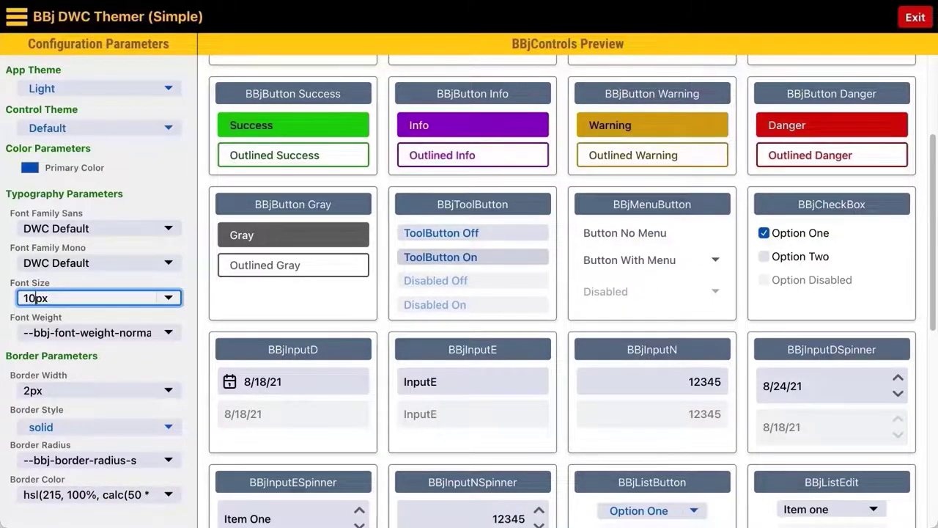
pyautogui.press('Return')
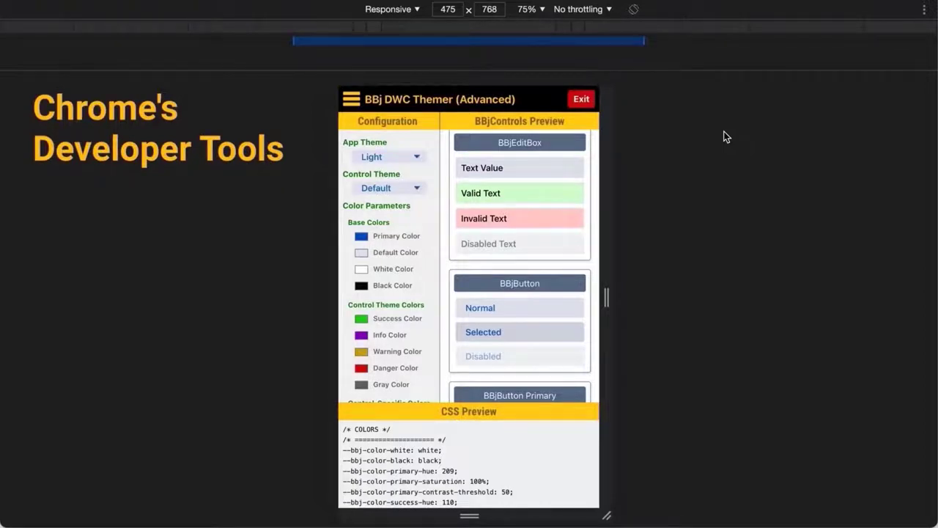
pyautogui.scroll(-2, 396, 251)
pyautogui.scroll(-4, 396, 253)
pyautogui.scroll(6, 395, 253)
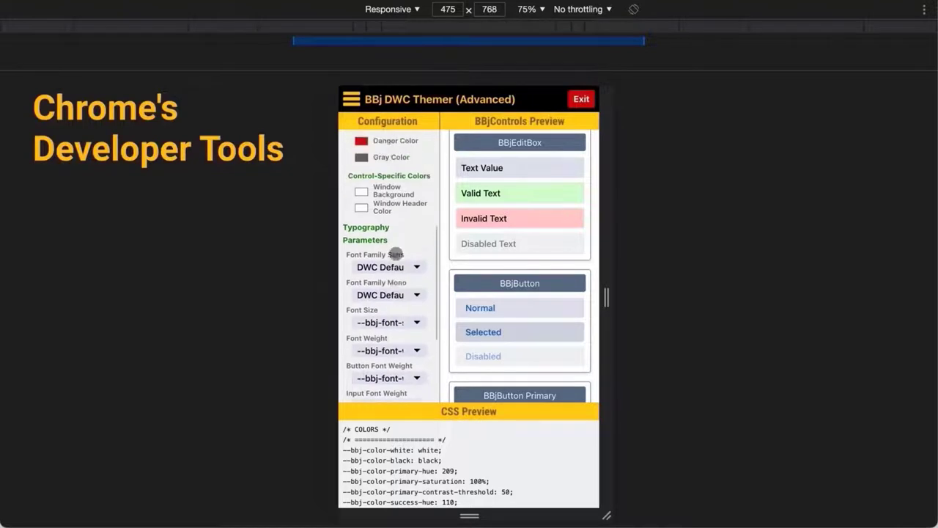
pyautogui.scroll(-6, 532, 264)
pyautogui.scroll(8, 534, 265)
pyautogui.scroll(-2, 534, 266)
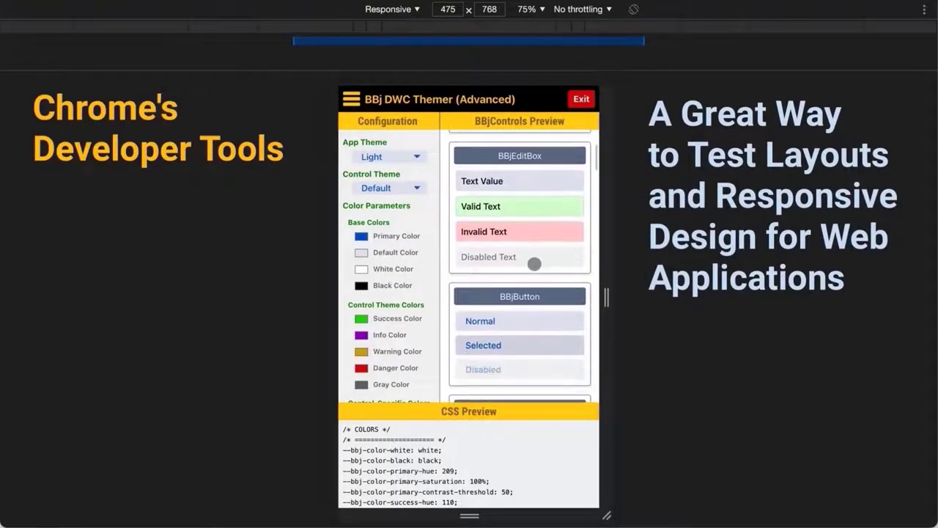
pyautogui.scroll(-1, 534, 264)
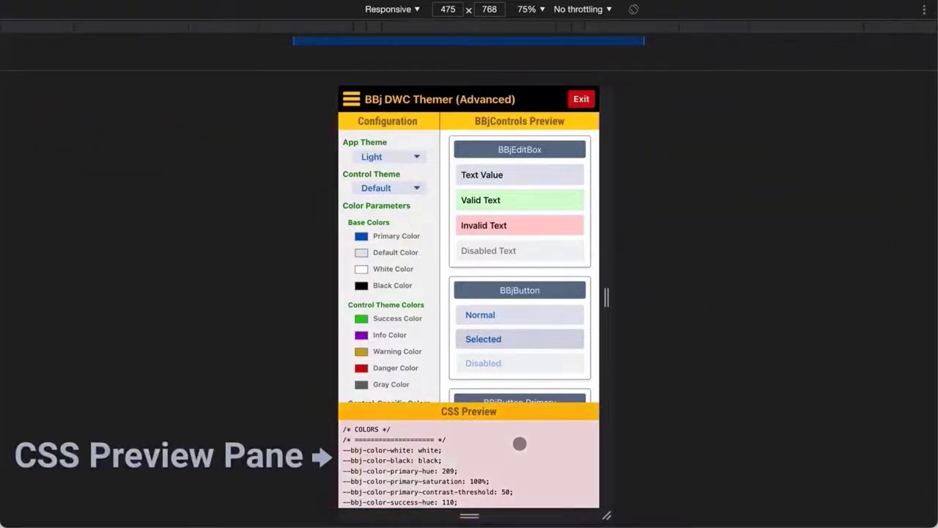
pyautogui.scroll(-10, 519, 443)
pyautogui.scroll(9, 520, 444)
pyautogui.scroll(1, 519, 443)
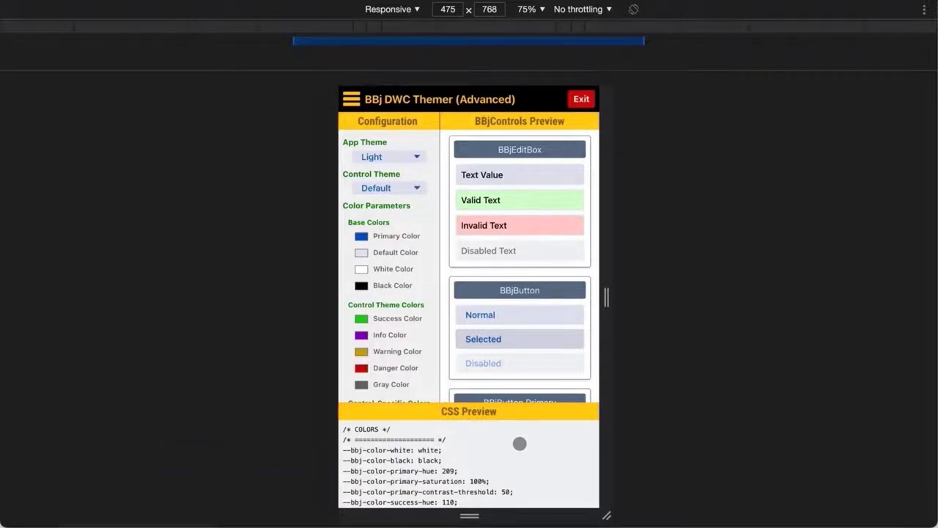
pyautogui.scroll(-5, 419, 340)
pyautogui.scroll(-5, 419, 341)
pyautogui.scroll(10, 419, 341)
pyautogui.click(634, 11)
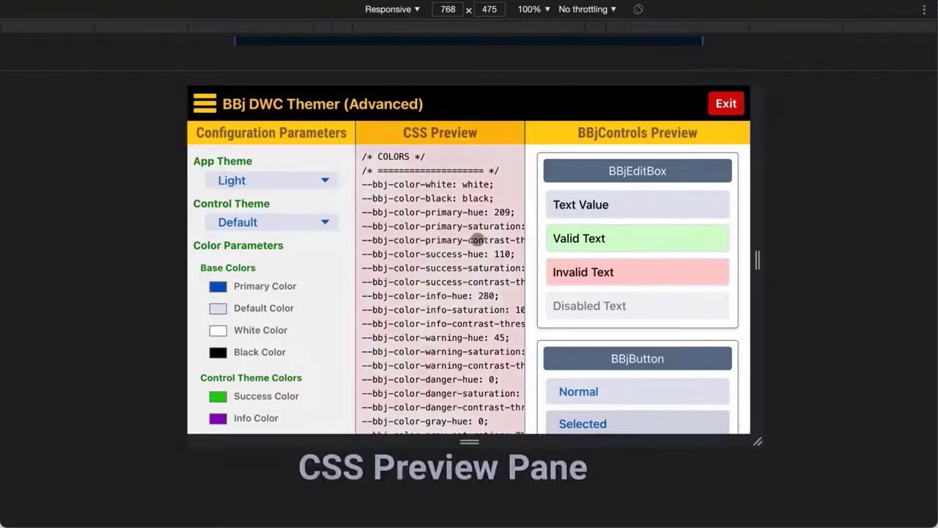
pyautogui.scroll(-1, 461, 283)
pyautogui.scroll(-10, 471, 279)
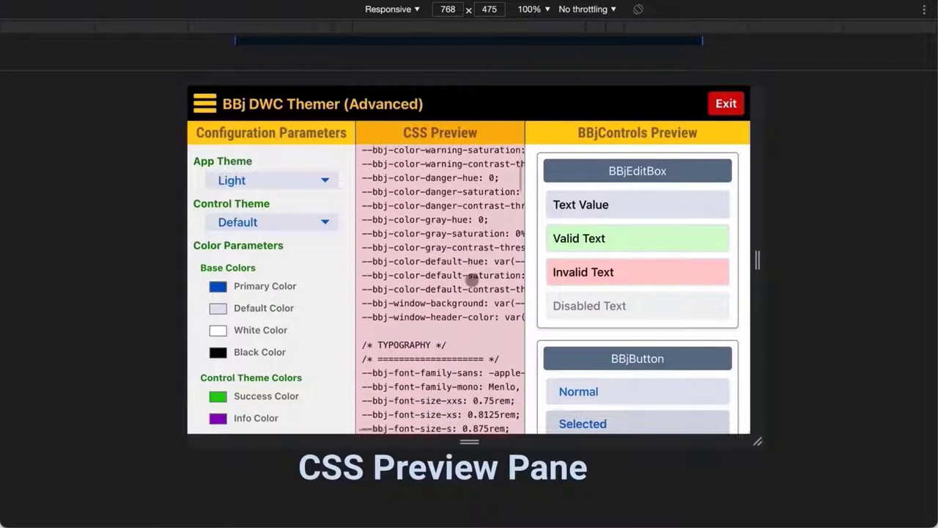
pyautogui.scroll(-10, 471, 279)
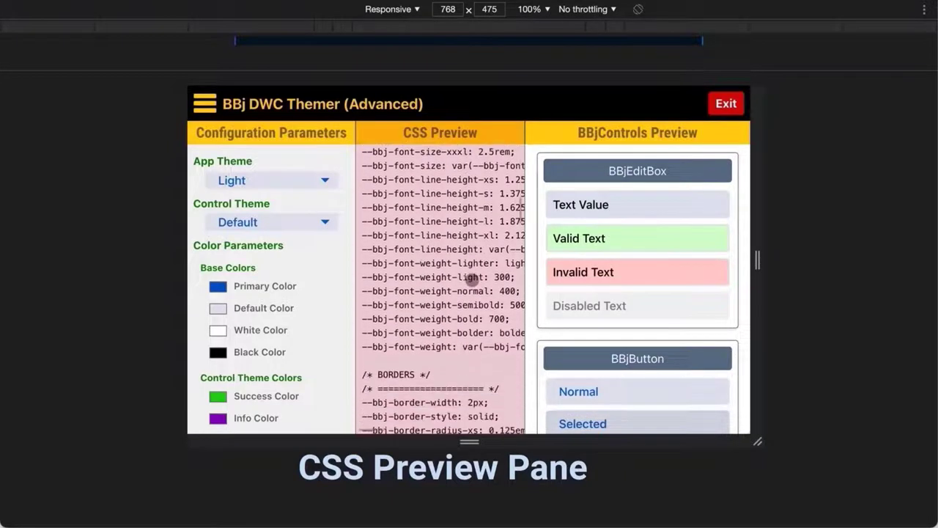
pyautogui.scroll(-3, 472, 279)
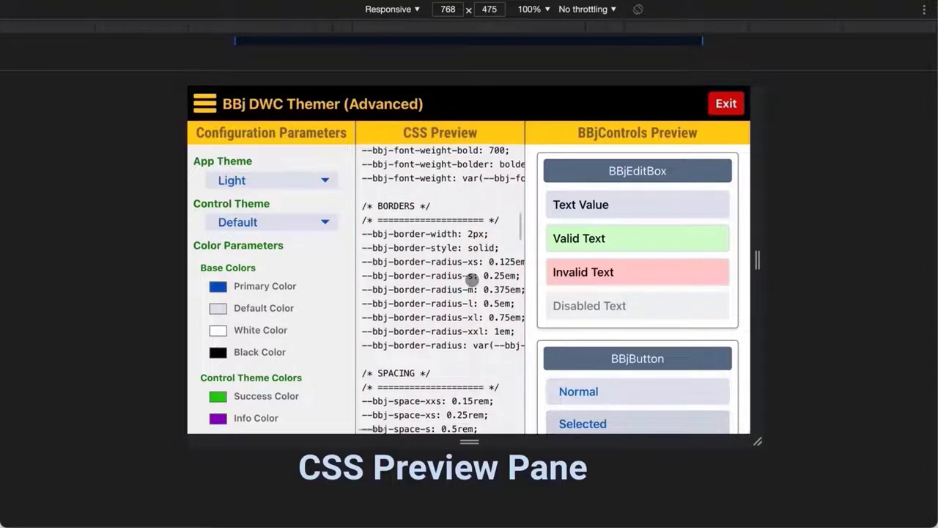
pyautogui.click(636, 10)
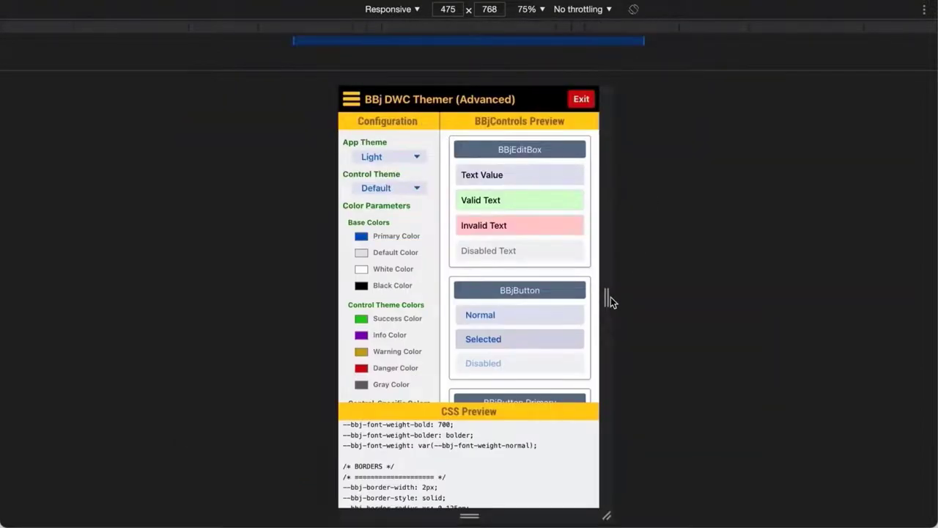
# Step: Drag the responsive viewport's right edge to widen it to about 715 px
pyautogui.moveTo(607, 297)
pyautogui.mouseDown()
pyautogui.moveTo(883, 296)
pyautogui.moveTo(925, 309)
pyautogui.moveTo(874, 298)
pyautogui.moveTo(610, 299)
pyautogui.mouseUp()
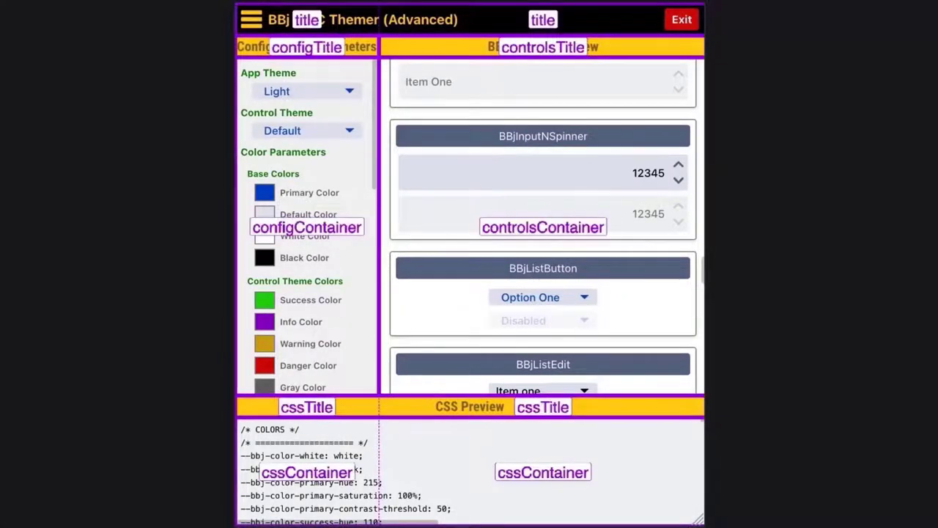
# Step: Widen the page so the Themer layout reflows into three columns
pyautogui.moveTo(701, 246); pyautogui.dragTo(662, 262)
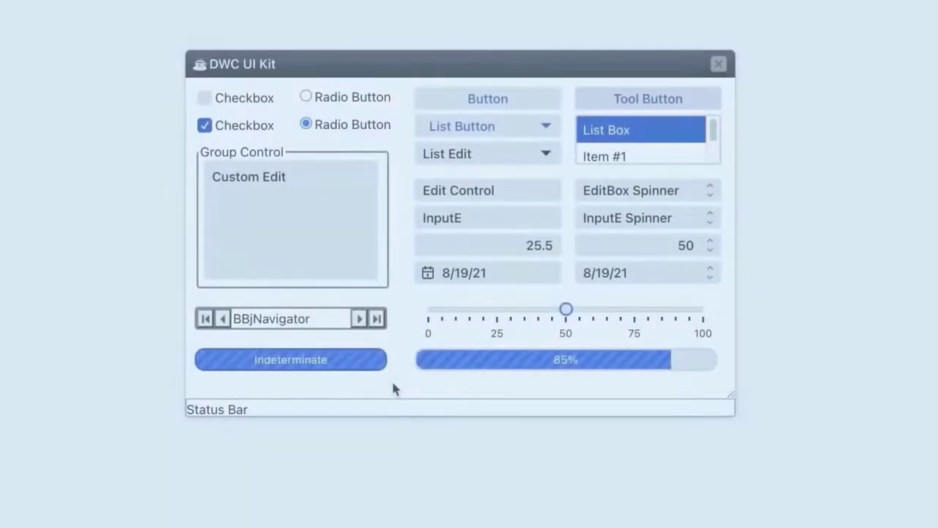
# Step: Reapply Light Theme from the context menu and drag the slider to change the progress bar
pyautogui.rightClick(394, 384)
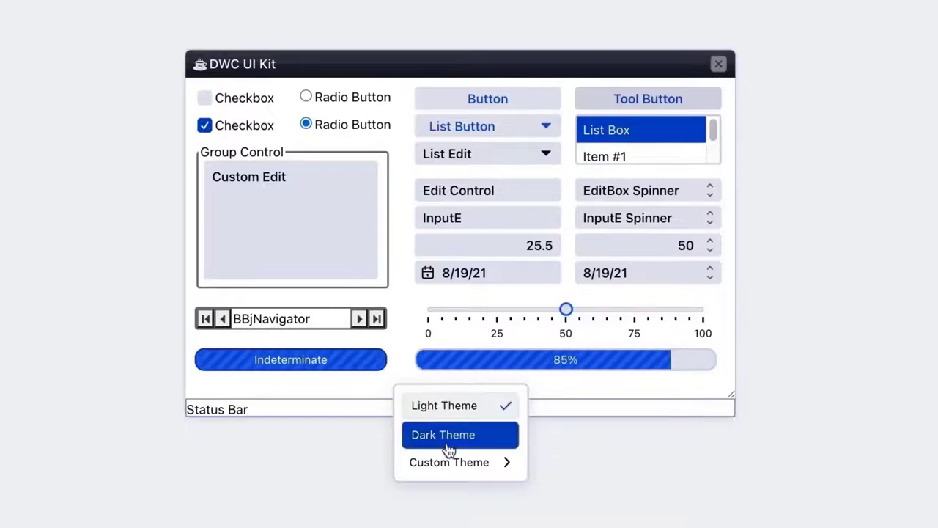
pyautogui.moveTo(451, 460)
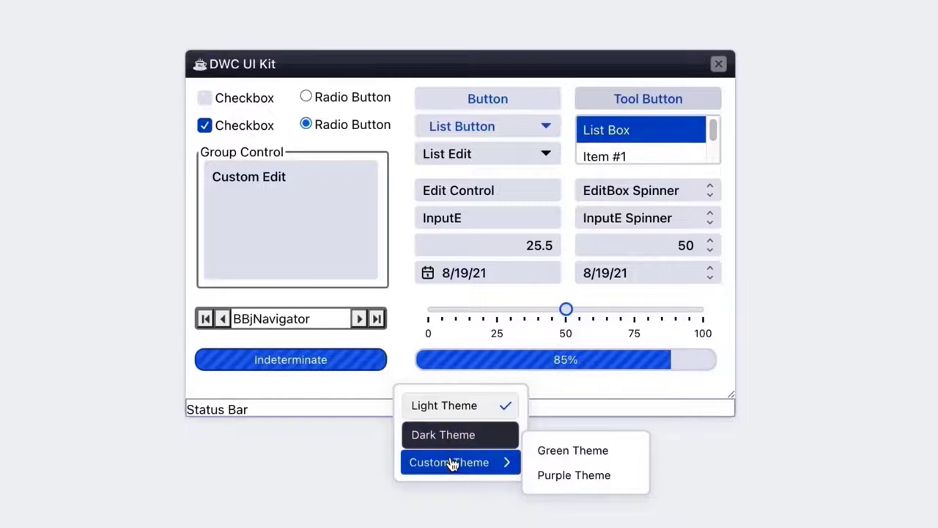
pyautogui.click(455, 409)
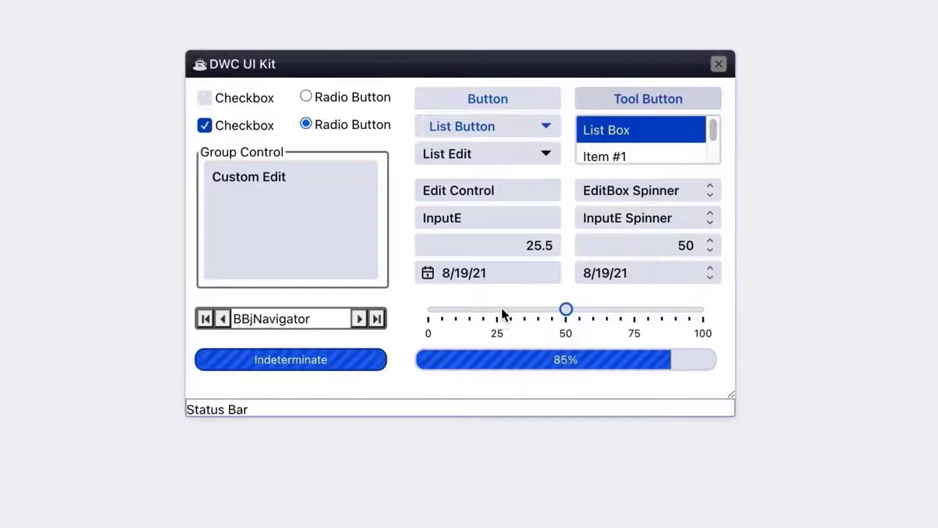
pyautogui.moveTo(566, 309); pyautogui.dragTo(497, 309)
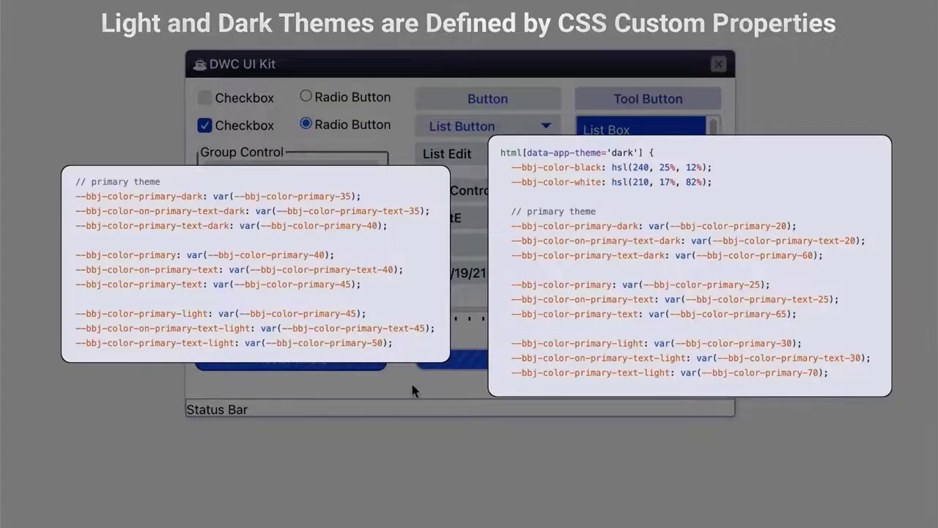
pyautogui.rightClick(411, 381)
# Step: Switch the demo window to Dark Theme and set the slider to 25
pyautogui.press('Down')
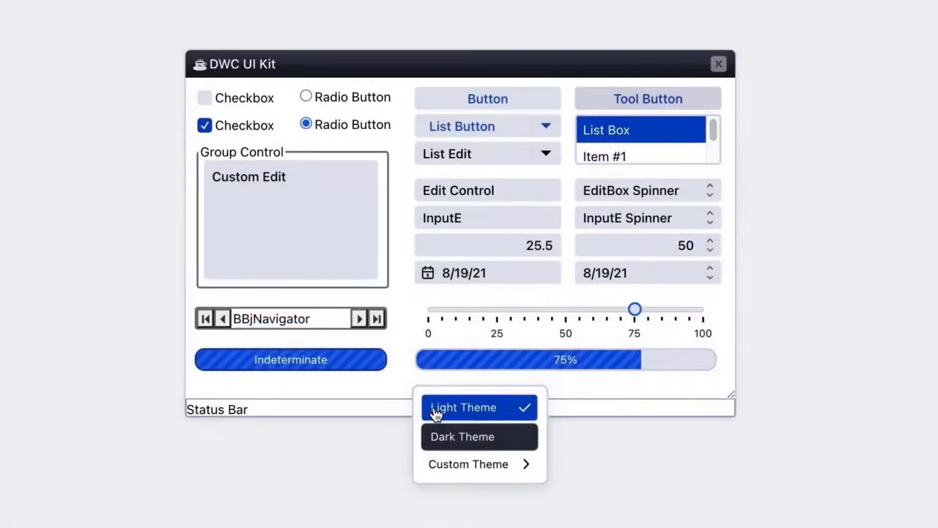
pyautogui.click(527, 439)
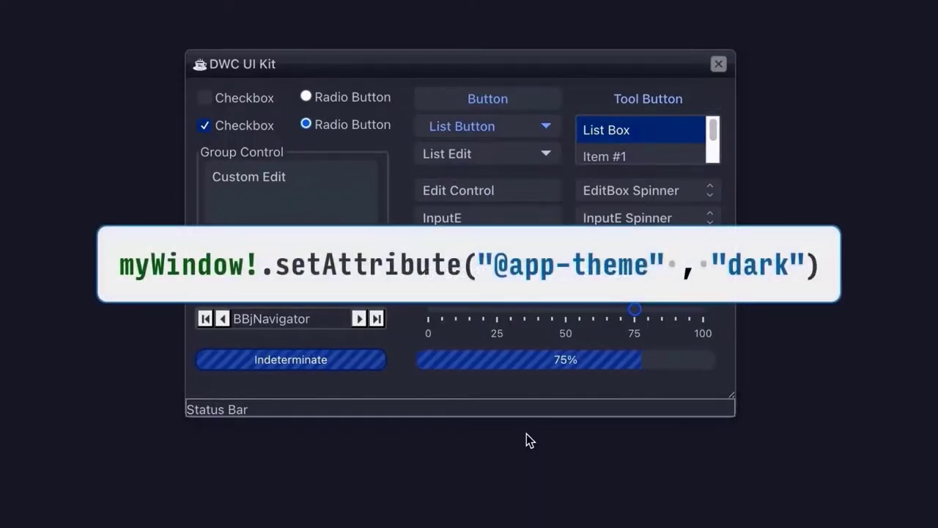
pyautogui.click(494, 310)
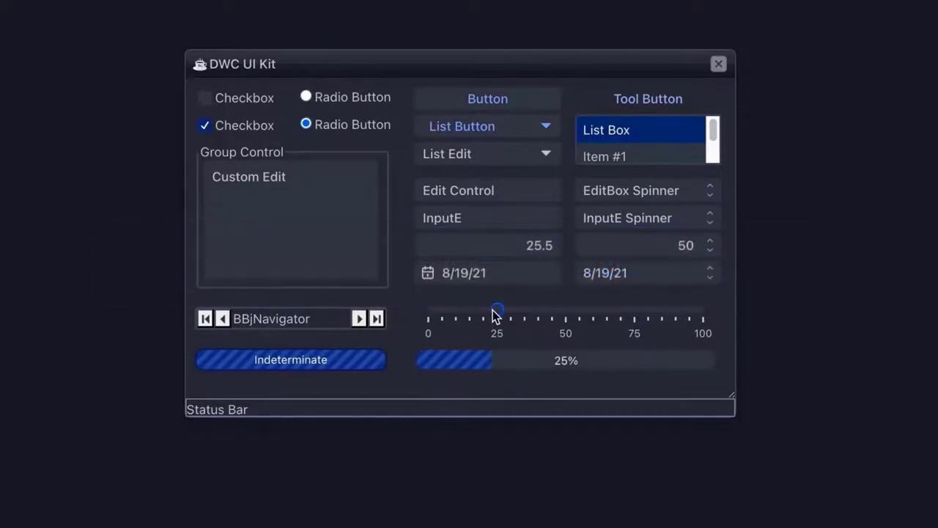
# Step: Apply the Green Theme from the Custom Theme submenu
pyautogui.rightClick(493, 382)
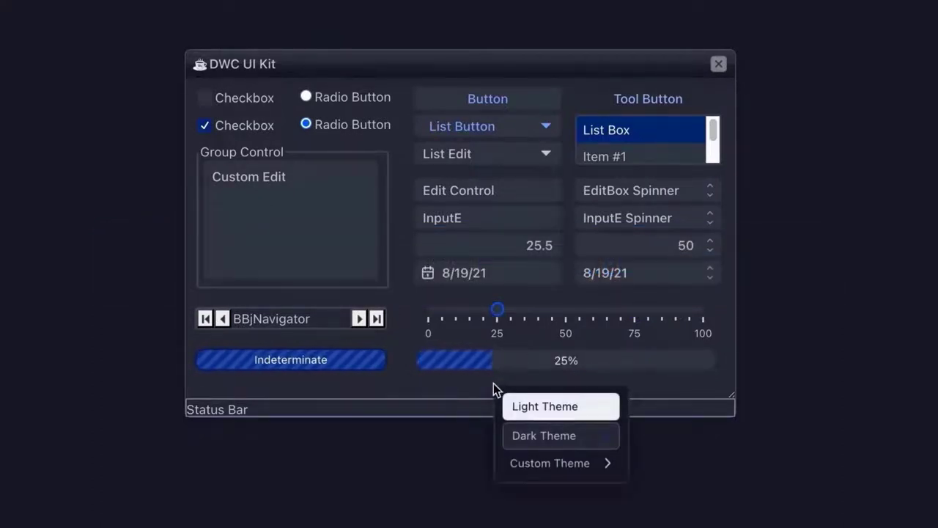
pyautogui.moveTo(544, 463)
pyautogui.click(664, 451)
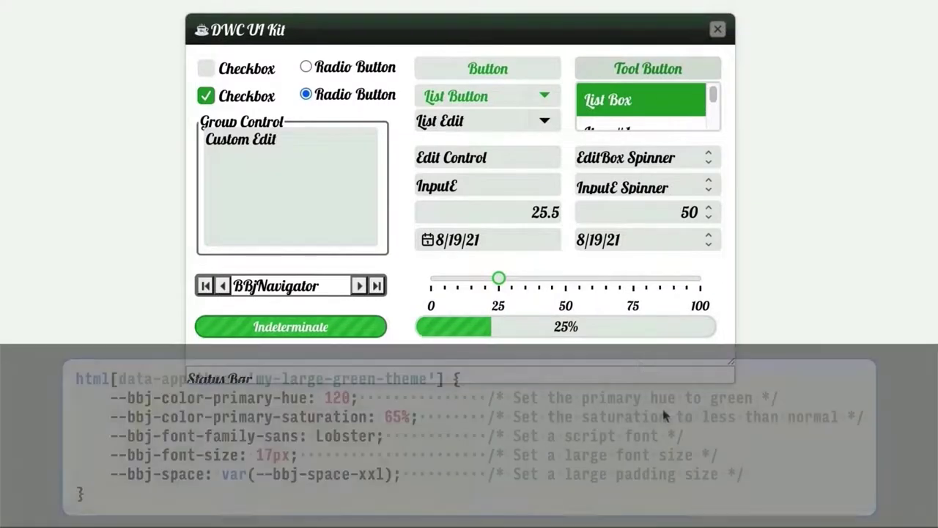
# Step: Set the slider to 75, choose Item #2 in both dropdowns, and select the first radio button
pyautogui.click(633, 280)
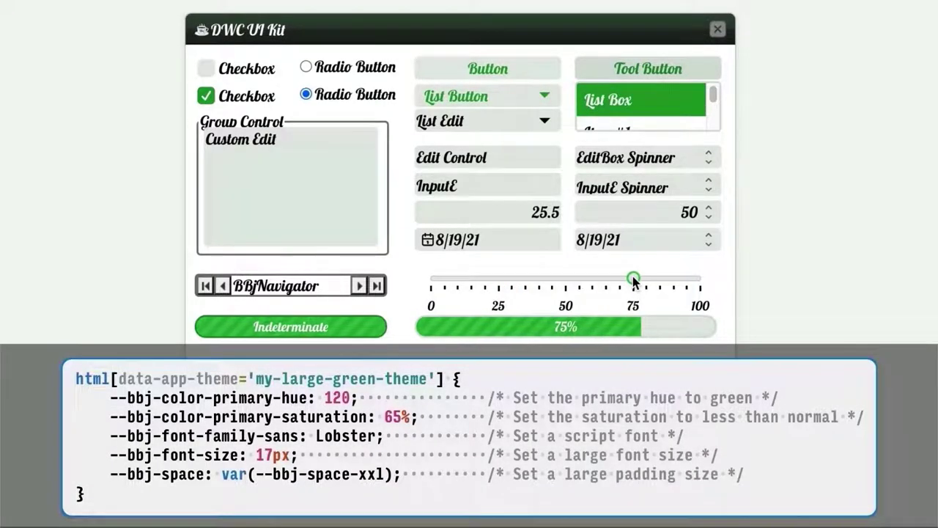
pyautogui.click(546, 122)
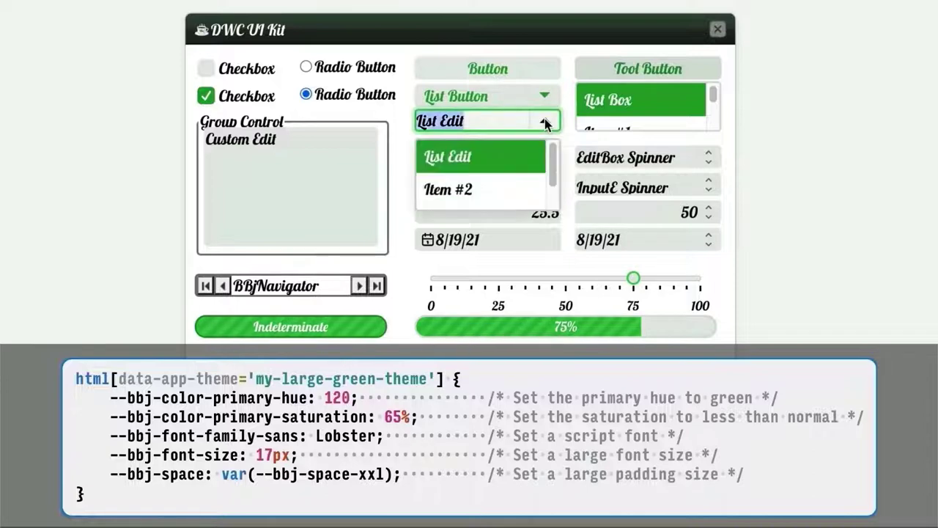
pyautogui.click(472, 194)
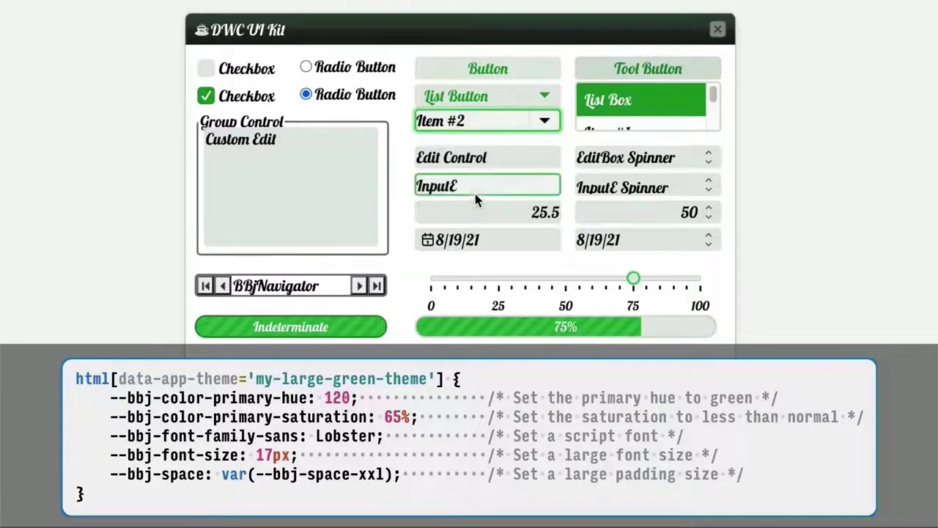
pyautogui.click(545, 96)
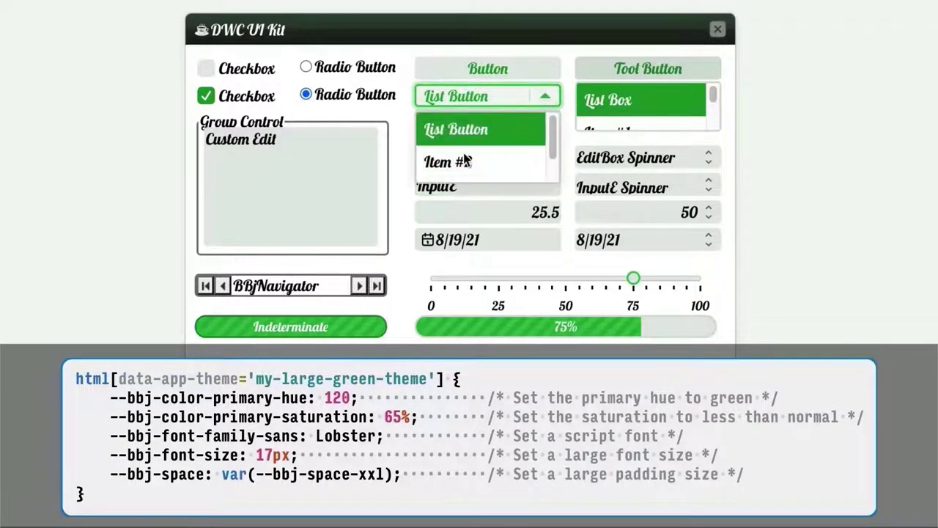
pyautogui.click(464, 161)
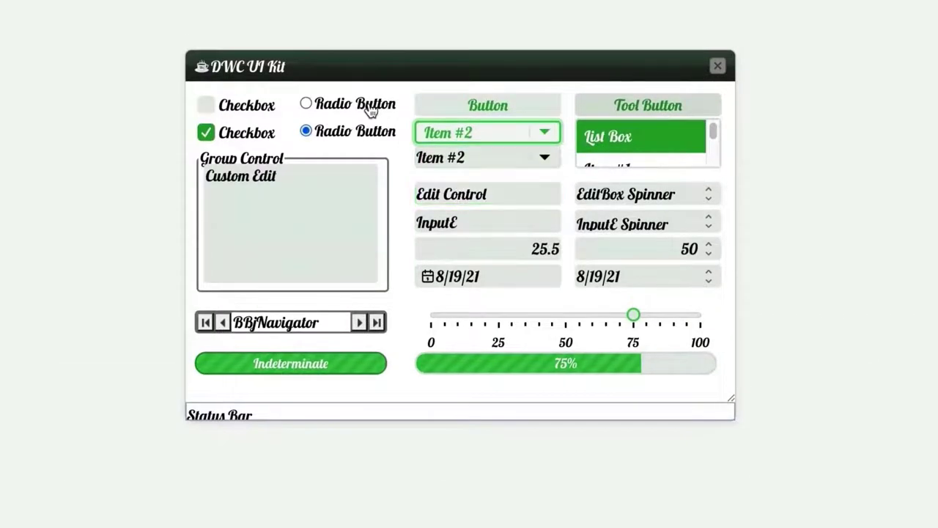
pyautogui.click(369, 109)
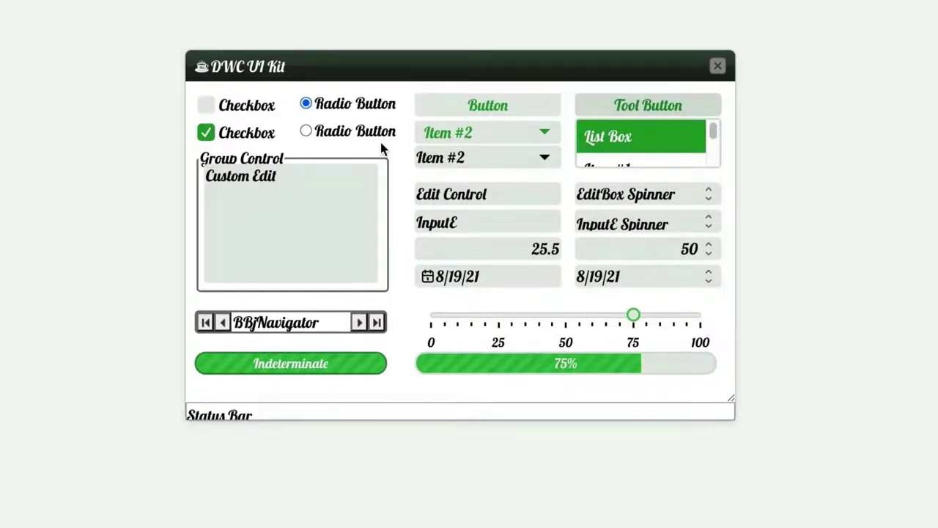
# Step: Reset the dropdowns to their defaults, 'List Button' and 'List Edit'
pyautogui.click(553, 133)
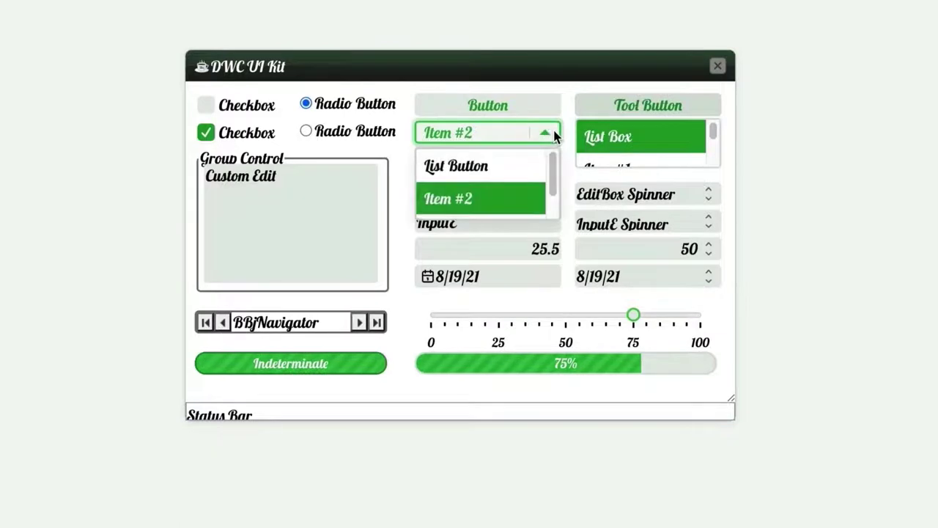
pyautogui.click(497, 173)
pyautogui.click(546, 158)
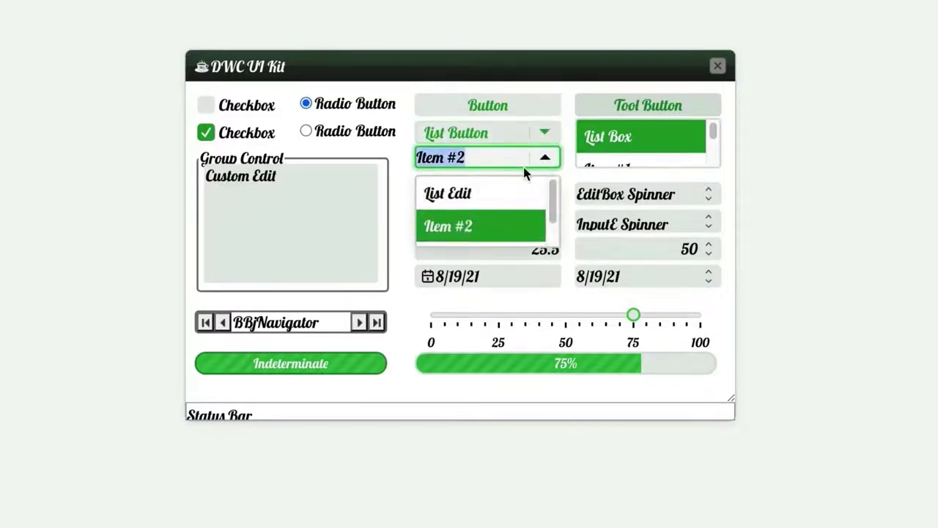
pyautogui.click(495, 193)
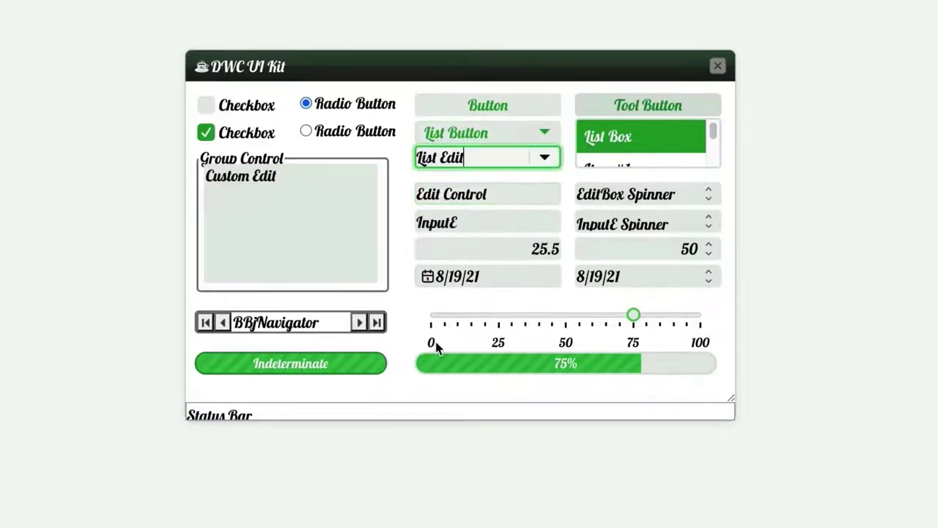
pyautogui.rightClick(402, 392)
# Step: Apply the custom Purple Theme, click the slider at 25, and choose Item #2 in List Edit
pyautogui.moveTo(480, 482)
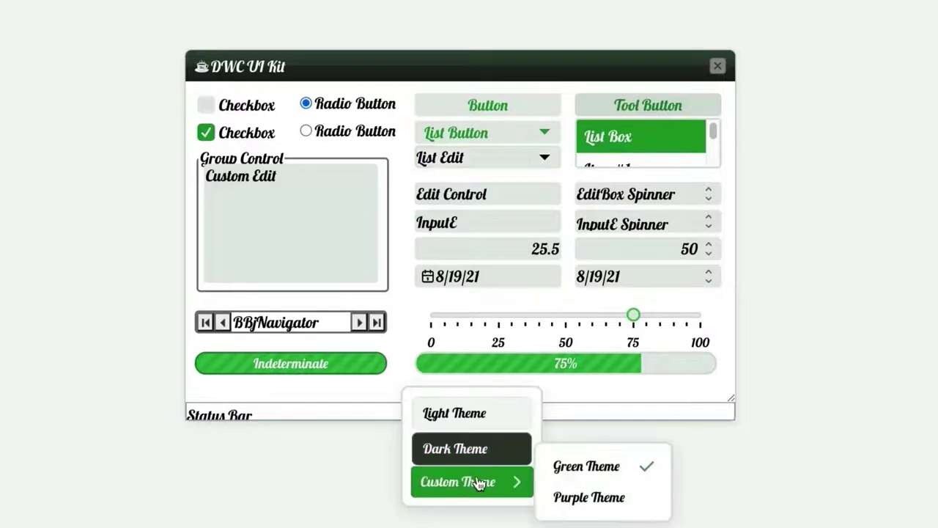
pyautogui.click(588, 504)
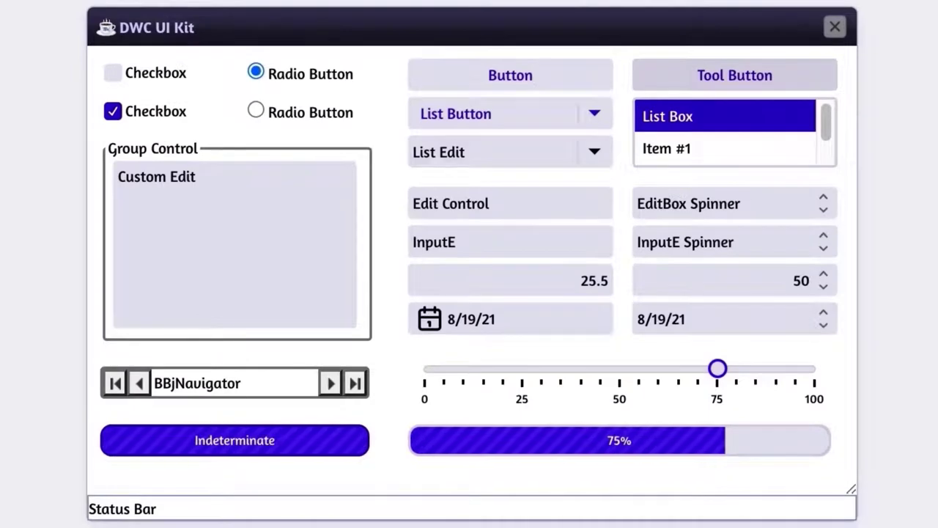
pyautogui.click(533, 371)
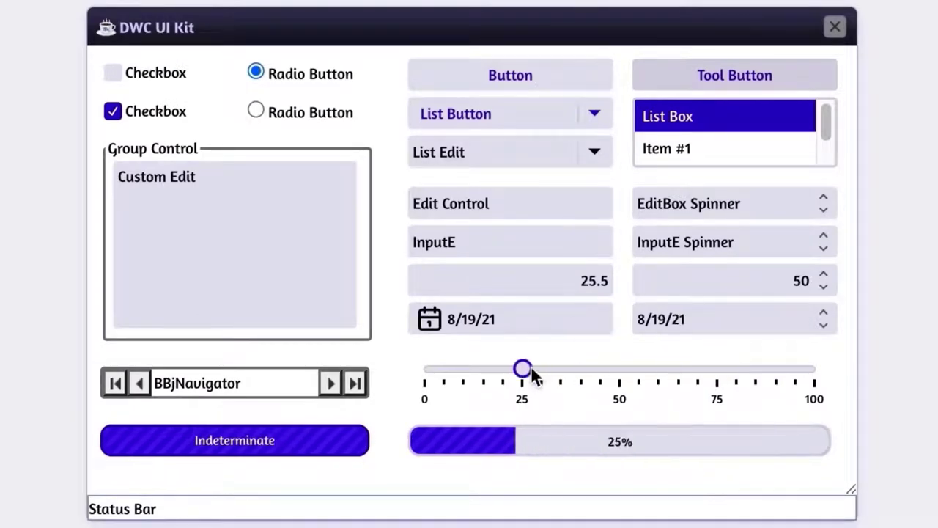
pyautogui.click(593, 152)
pyautogui.click(508, 226)
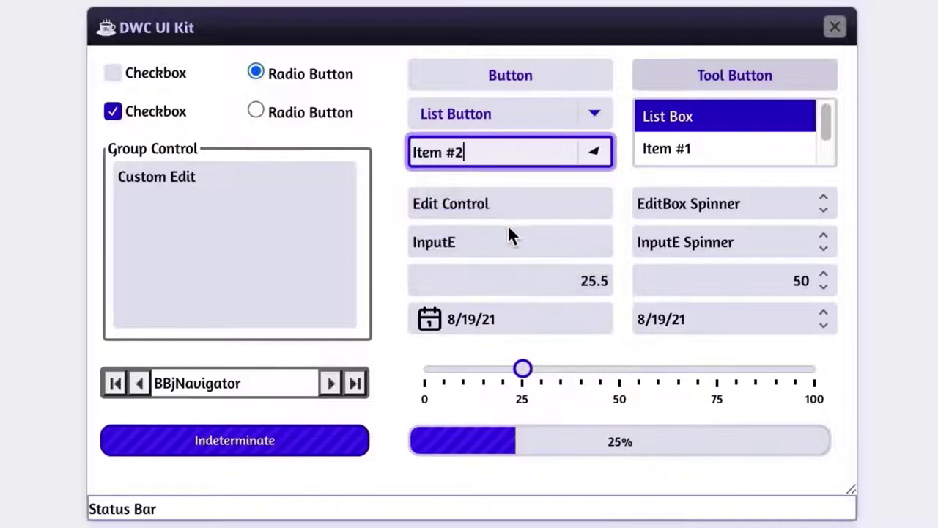